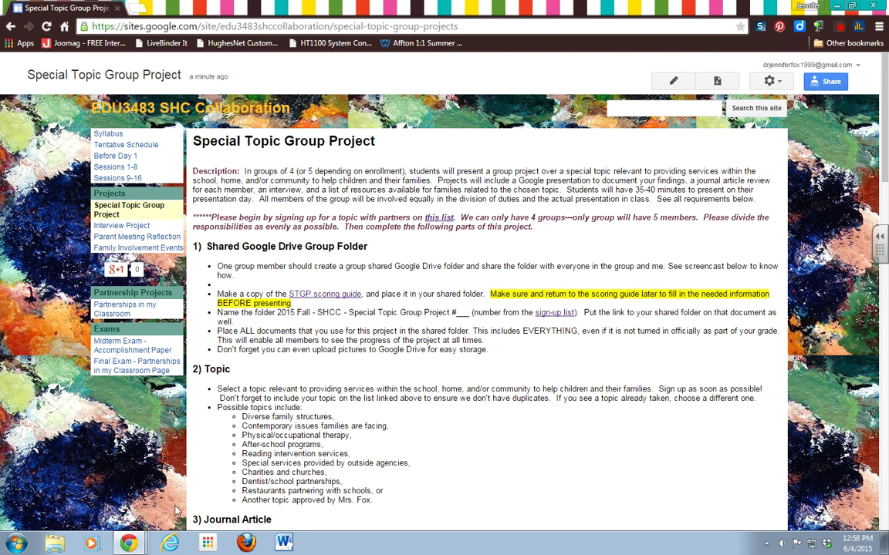
In My Drive, start a new folder named '2015 Fall - SHCC - Special Topic Group Project #'.
{"action": "mouse_move", "coordinate": [128, 543]}
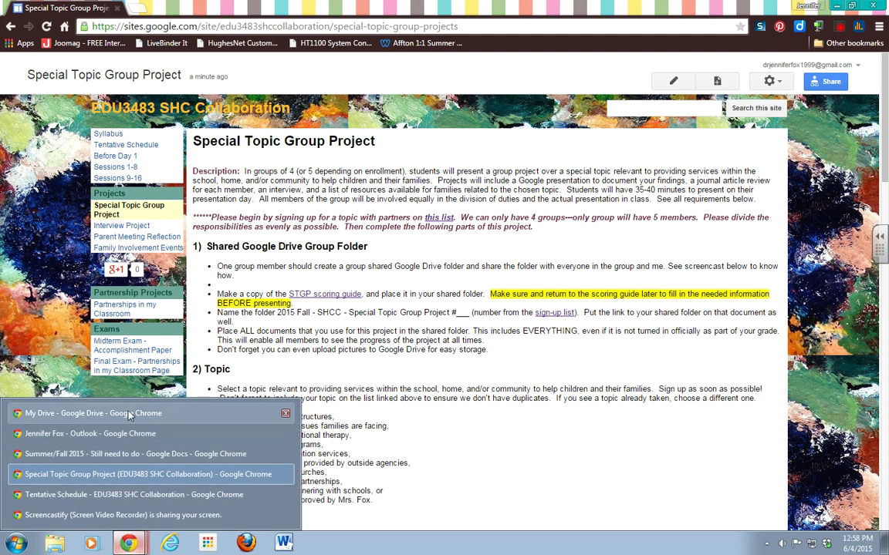
{"action": "left_click", "coordinate": [96, 412]}
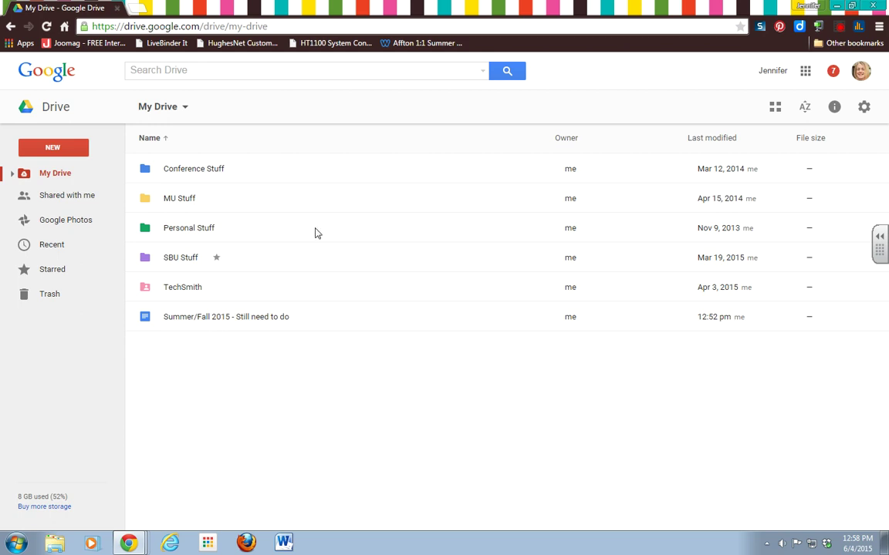
{"action": "left_click", "coordinate": [59, 150]}
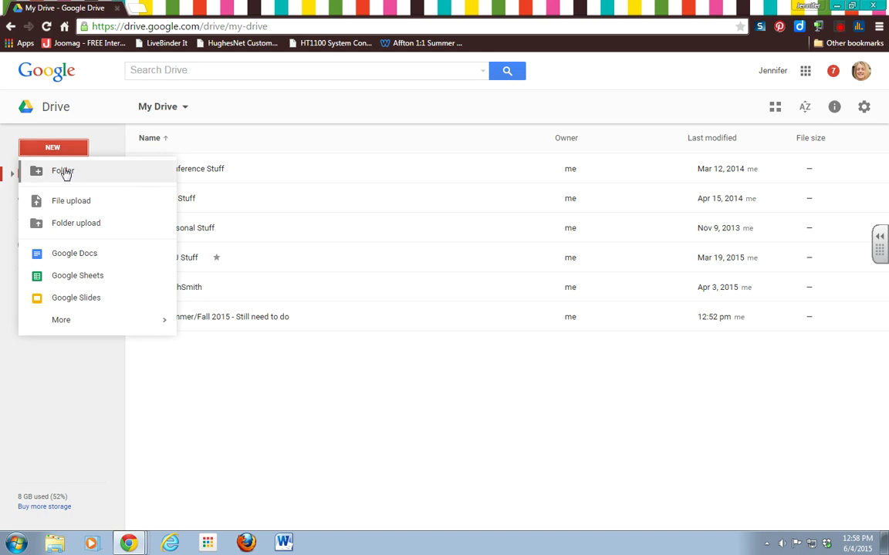
{"action": "left_click", "coordinate": [64, 171]}
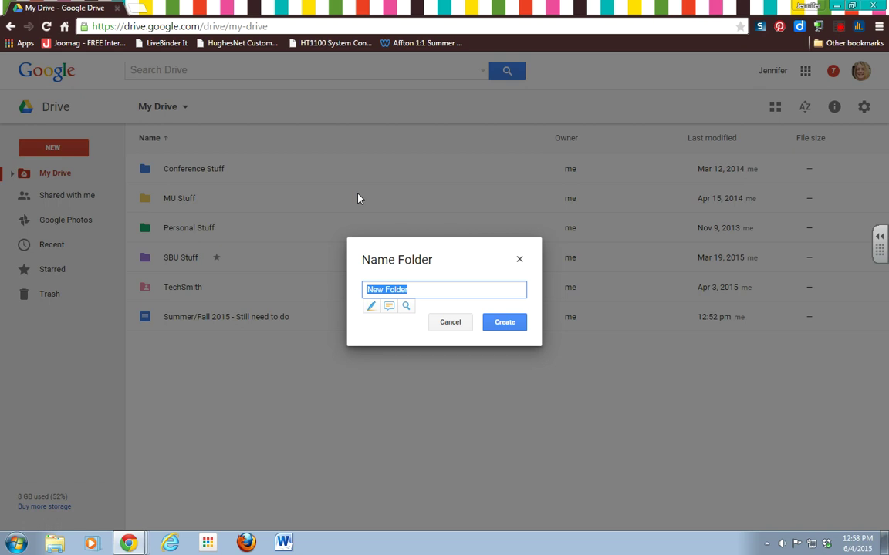
{"action": "type", "text": "2015 Fall - SHC"}
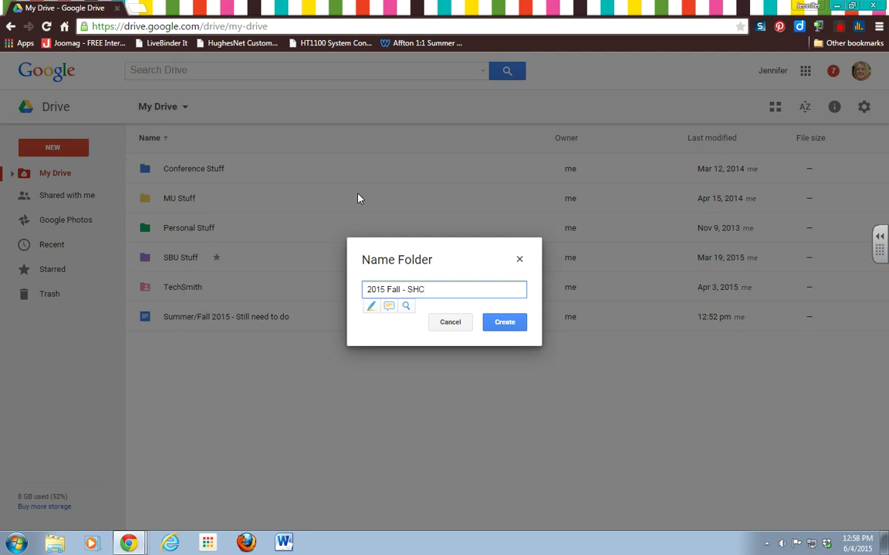
{"action": "type", "text": "C - Special Topic Group Project #"}
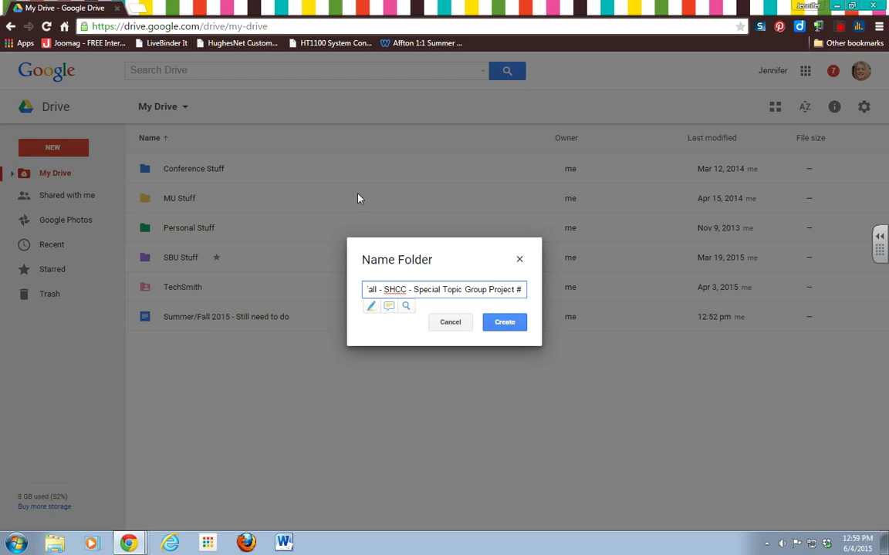
{"action": "left_click", "coordinate": [128, 543]}
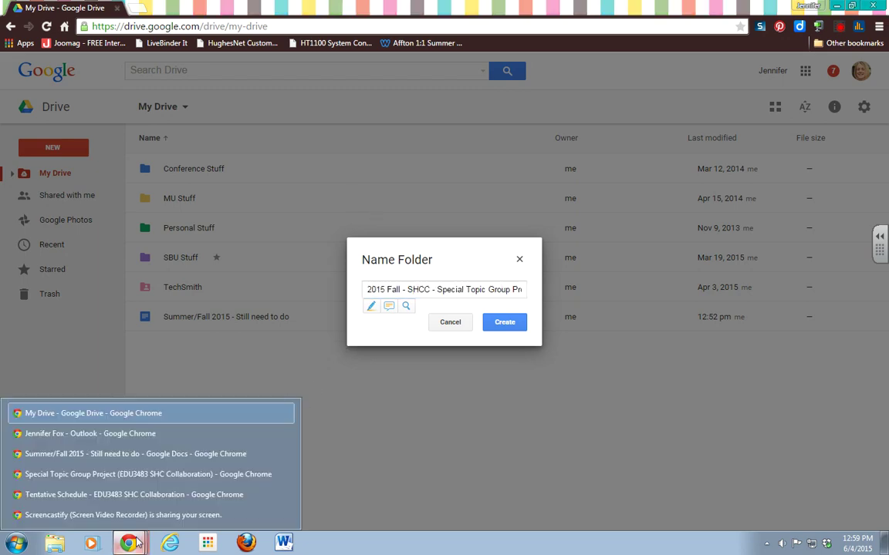
{"action": "left_click", "coordinate": [135, 474]}
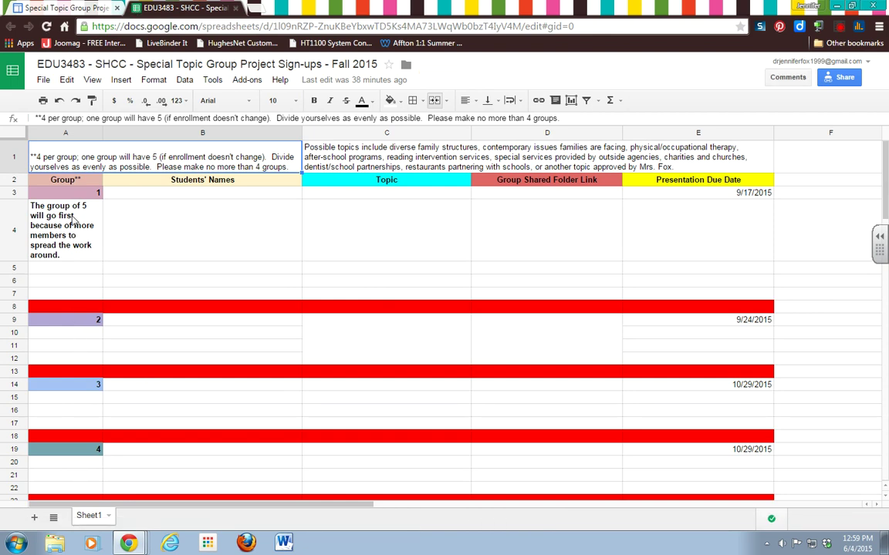
{"action": "left_click", "coordinate": [237, 8]}
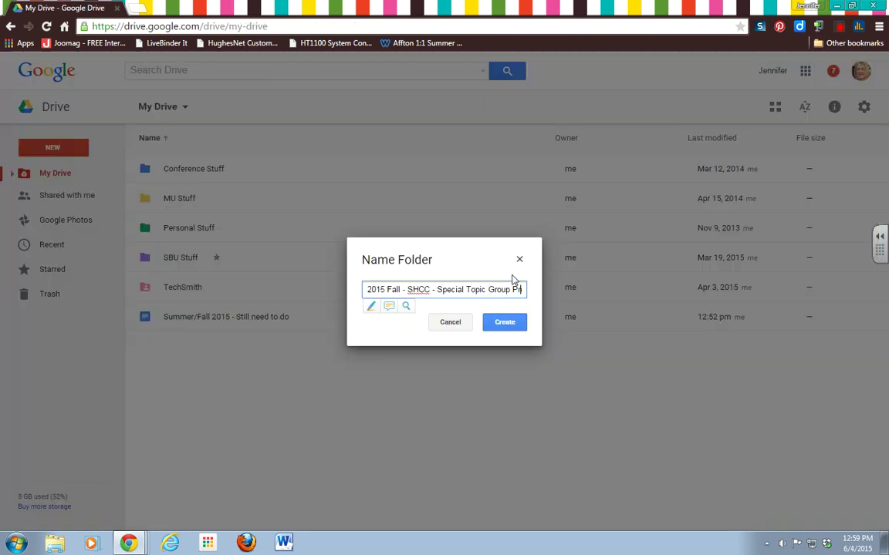
{"action": "type", "text": "oject #"}
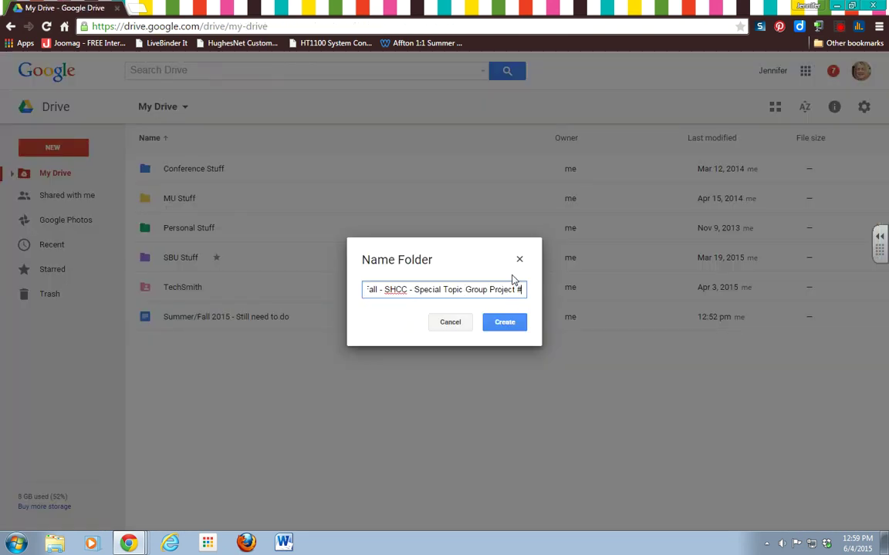
{"action": "type", "text": "8"}
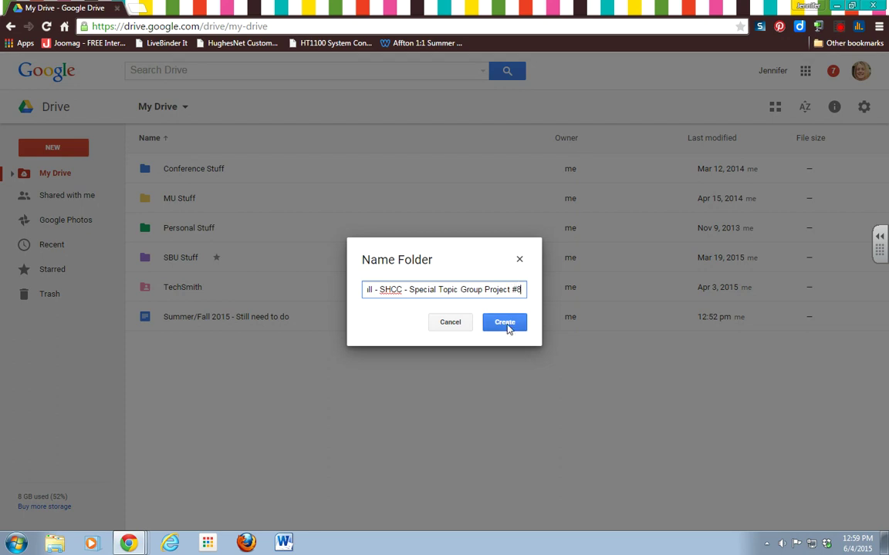
Create the Project #8 folder, copy its shareable link, and return to the course site window.
{"action": "left_click", "coordinate": [506, 324]}
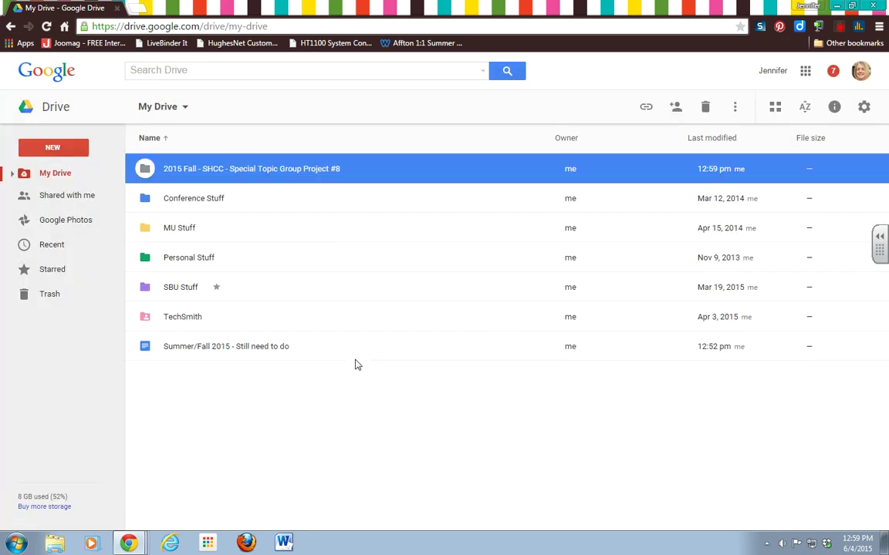
{"action": "left_click", "coordinate": [245, 223]}
{"action": "left_click", "coordinate": [245, 175]}
{"action": "left_click", "coordinate": [676, 109]}
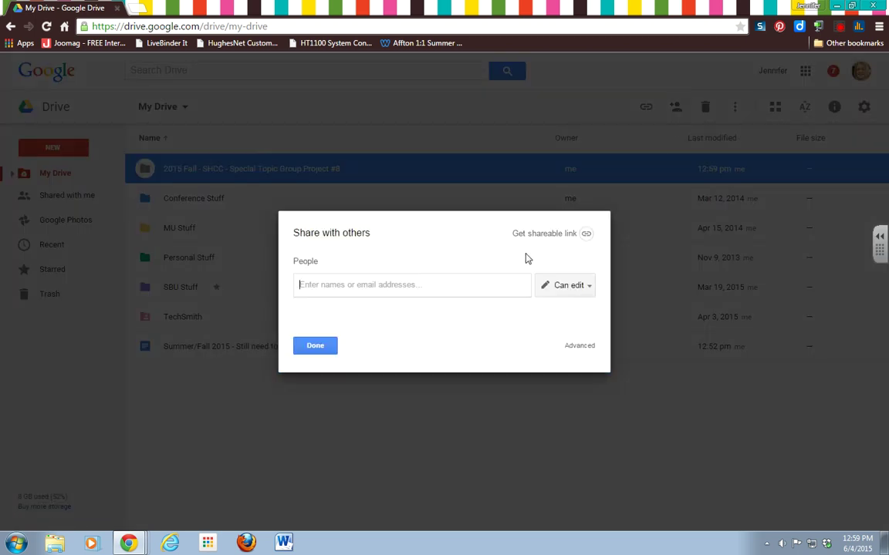
{"action": "left_click", "coordinate": [586, 235]}
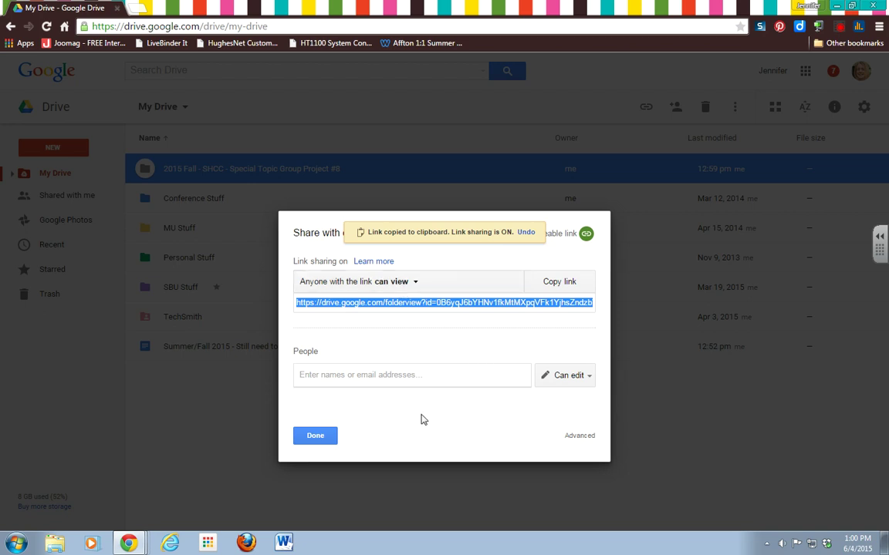
{"action": "left_click", "coordinate": [128, 543]}
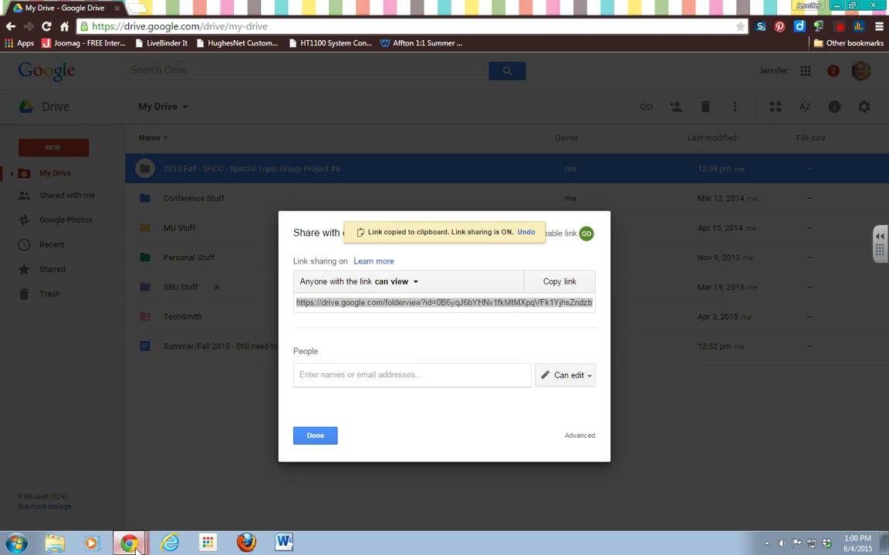
{"action": "left_click", "coordinate": [116, 474]}
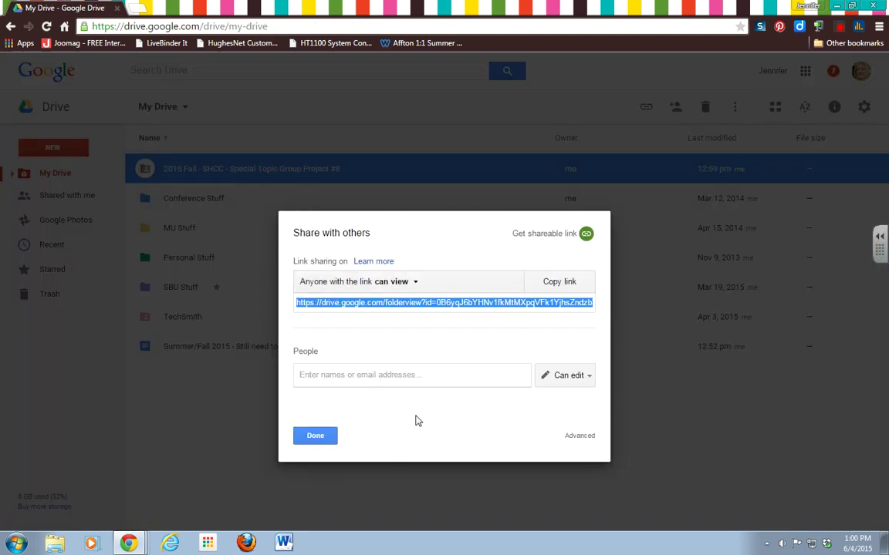
Add the group member and the instructor as collaborators on the folder, keeping Can edit access.
{"action": "left_click", "coordinate": [314, 381]}
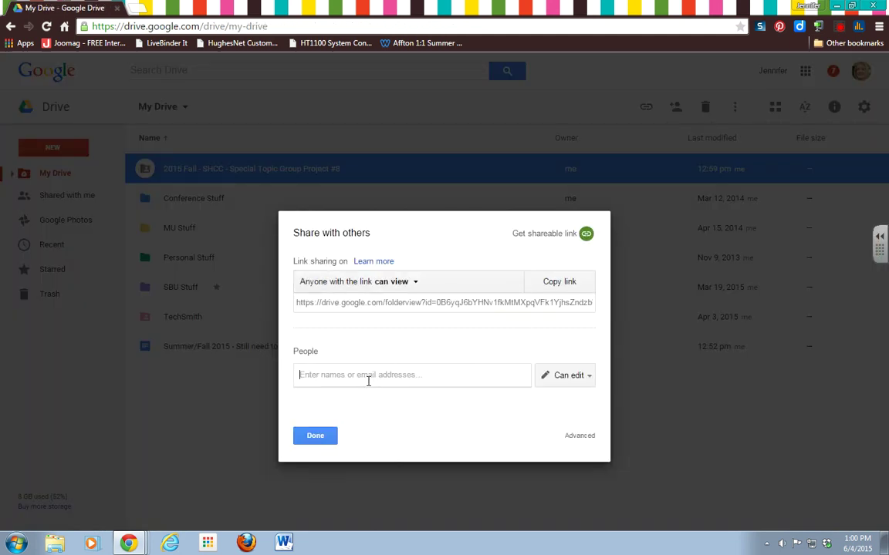
{"action": "type", "text": "j"}
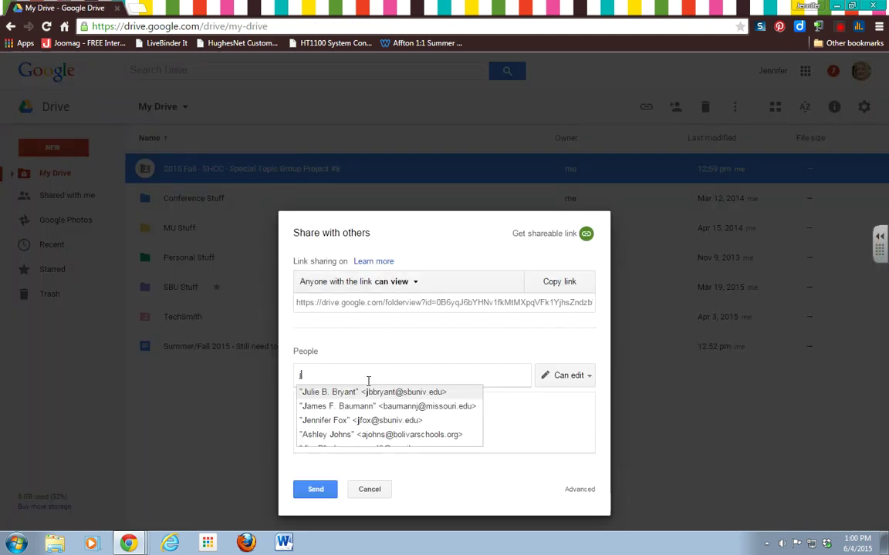
{"action": "key", "text": "BackSpace"}
{"action": "type", "text": "drju"}
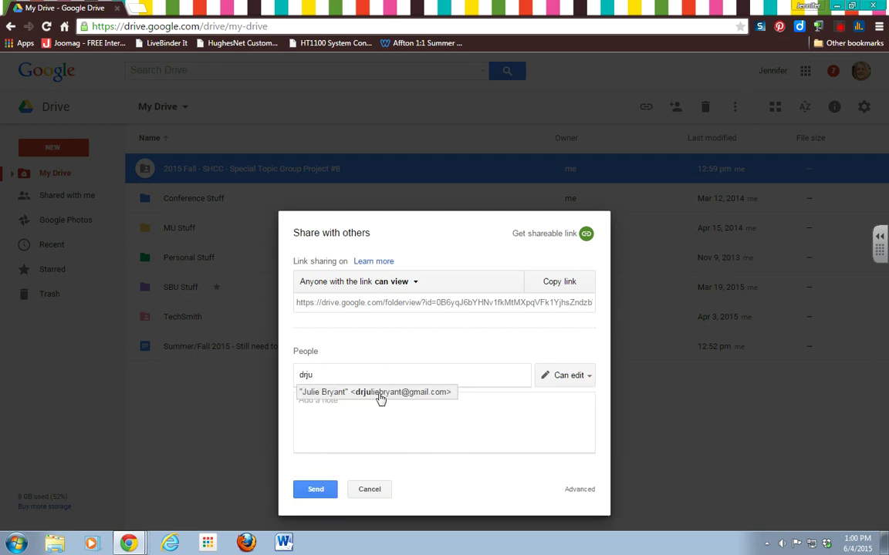
{"action": "left_click", "coordinate": [379, 393]}
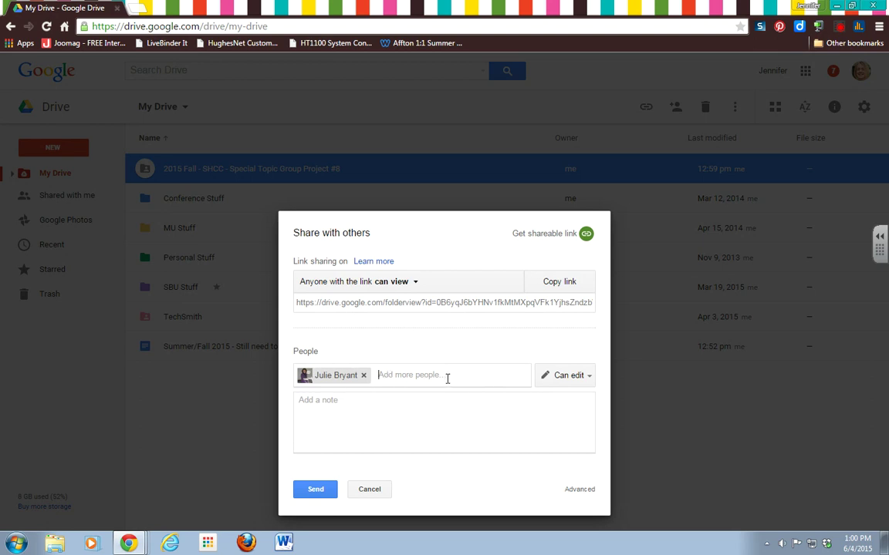
{"action": "left_click", "coordinate": [564, 381]}
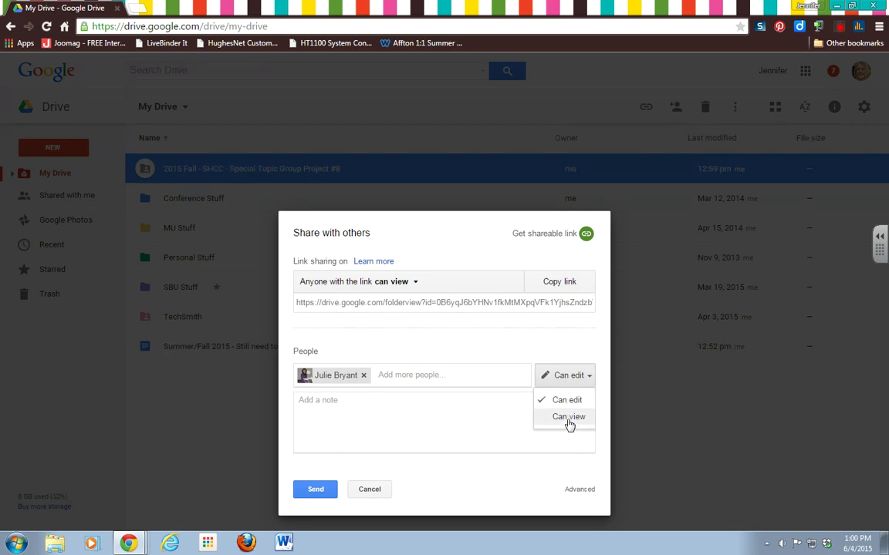
{"action": "left_click", "coordinate": [568, 420]}
{"action": "left_click", "coordinate": [567, 383]}
{"action": "left_click", "coordinate": [571, 399]}
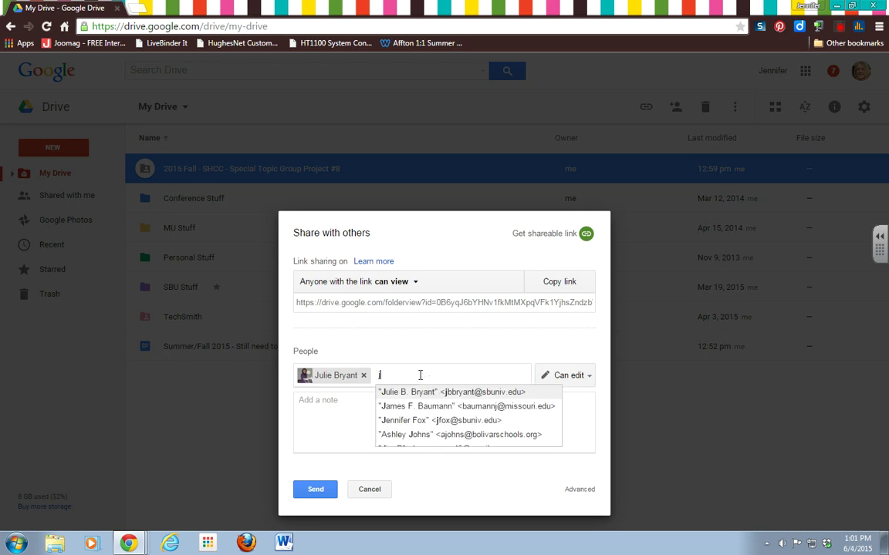
{"action": "type", "text": "fox"}
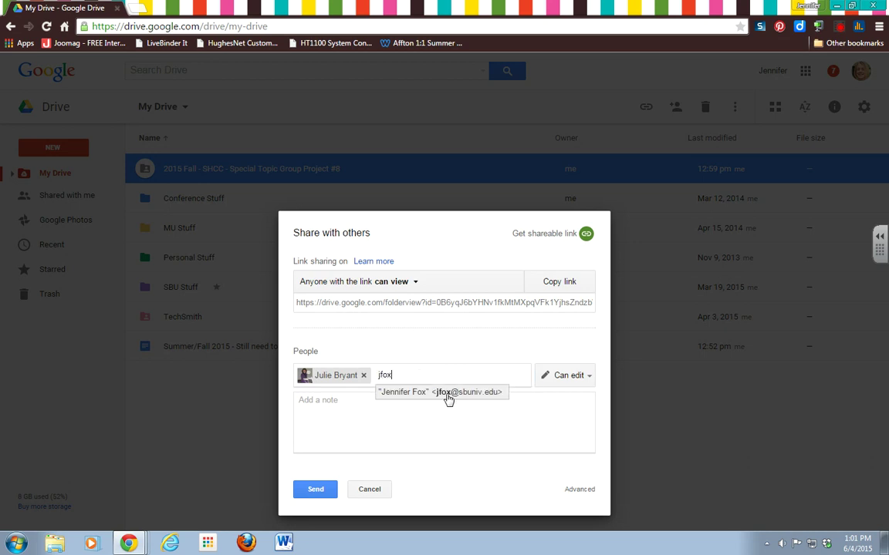
{"action": "left_click", "coordinate": [447, 394]}
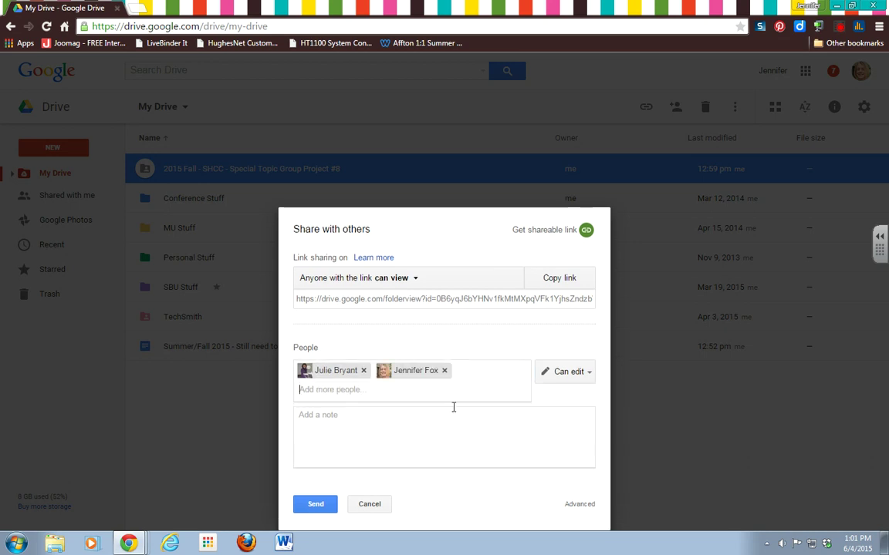
Send the invitation with a short test note, then open the empty Project #8 folder.
{"action": "left_click", "coordinate": [459, 456]}
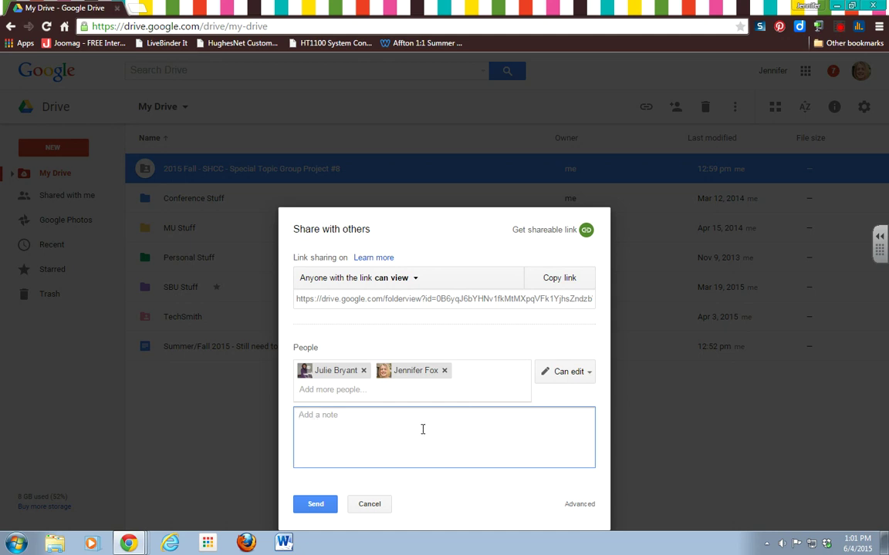
{"action": "type", "text": "This is our shared group folder.  (Just kidding, doing a test"}
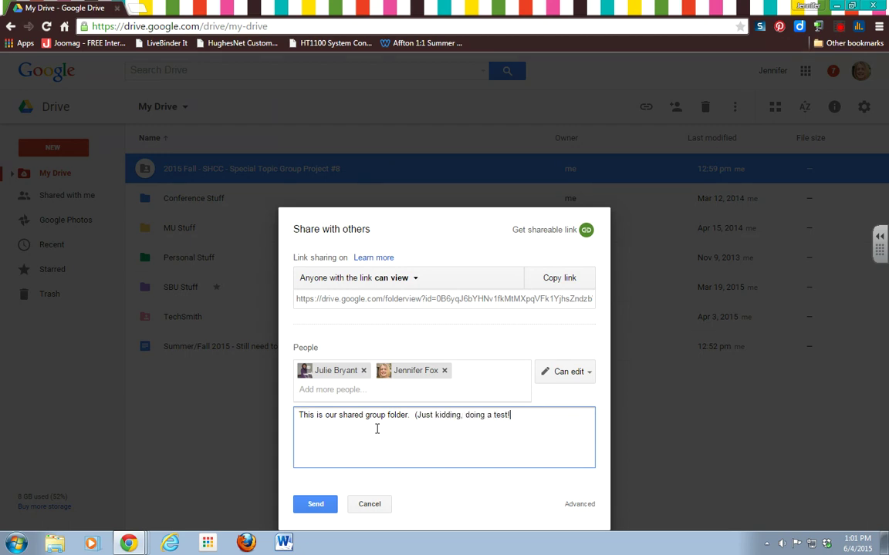
{"action": "type", "text": "!---Disregard!"}
{"action": "left_click", "coordinate": [315, 504]}
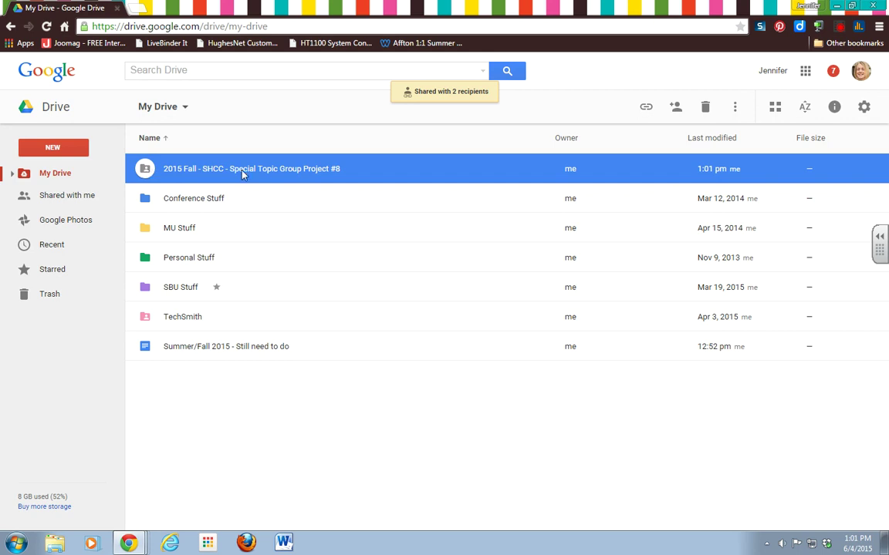
{"action": "double_click", "coordinate": [313, 174]}
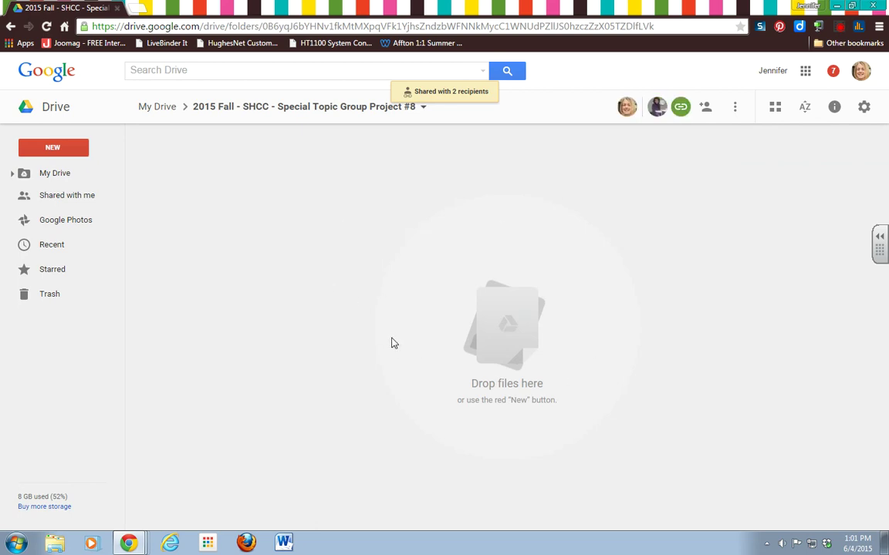
Make a copy of the scoring guide, replacing the 'Copy of' prefix with 'STGP #8 -'.
{"action": "key", "text": "alt+Left"}
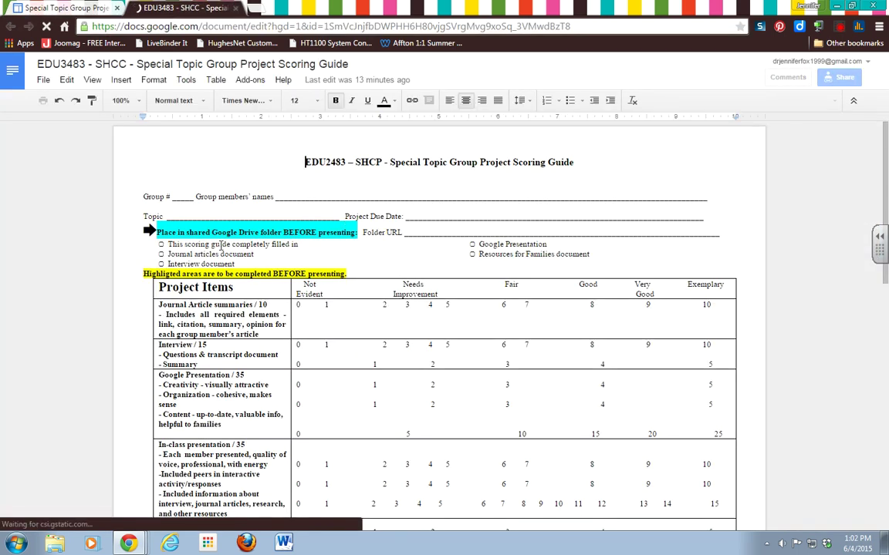
{"action": "left_click", "coordinate": [44, 80]}
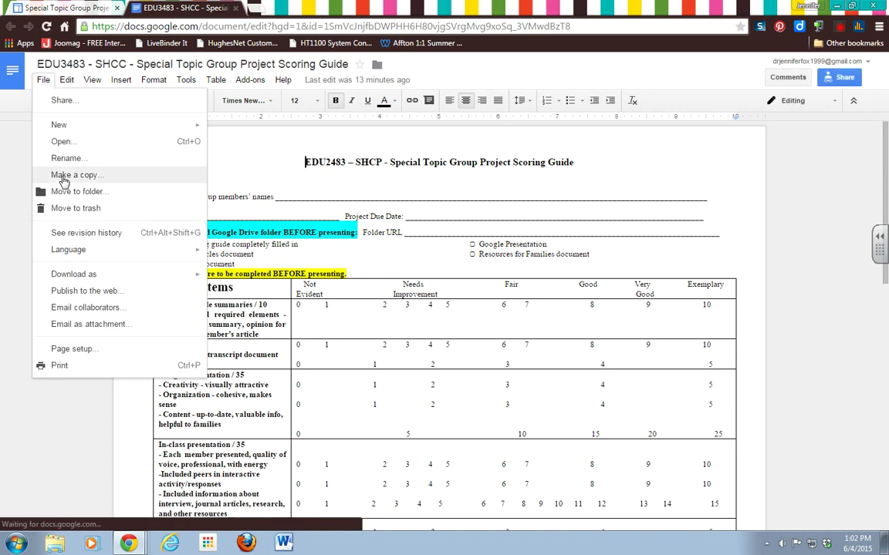
{"action": "left_click", "coordinate": [62, 175]}
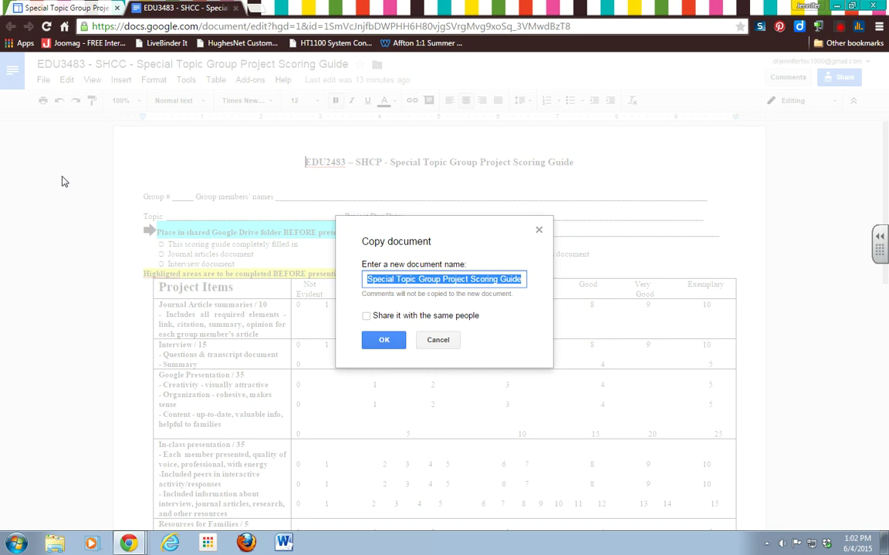
{"action": "key", "text": "Home"}
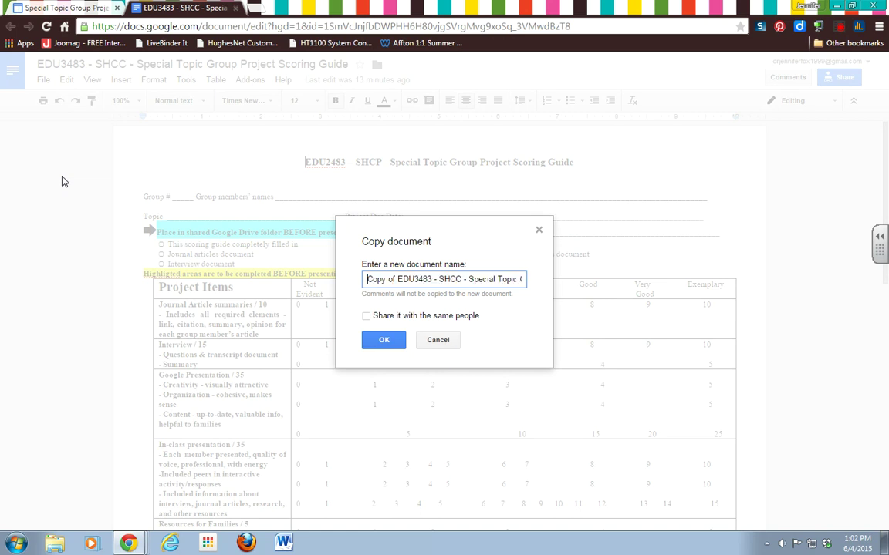
{"action": "key", "text": "Delete"}
{"action": "key", "text": "Delete"}
{"action": "key", "text": "Delete"}
{"action": "key", "text": "Delete"}
{"action": "key", "text": "Delete"}
{"action": "key", "text": "Delete"}
{"action": "key", "text": "Delete"}
{"action": "key", "text": "Delete"}
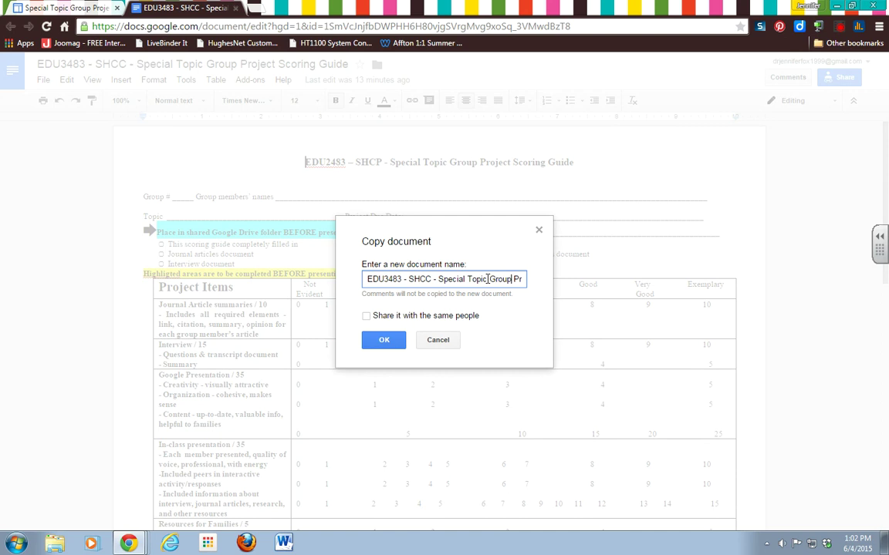
{"action": "key", "text": "Right"}
{"action": "key", "text": "Right"}
{"action": "key", "text": "Right"}
{"action": "key", "text": "Right"}
{"action": "key", "text": "Right"}
{"action": "key", "text": "Right"}
{"action": "key", "text": "Right"}
{"action": "key", "text": "Right"}
{"action": "key", "text": "Right"}
{"action": "key", "text": "Right"}
{"action": "key", "text": "Right"}
{"action": "key", "text": "Right"}
{"action": "key", "text": "Right"}
{"action": "key", "text": "Right"}
{"action": "key", "text": "Right"}
{"action": "key", "text": "Right"}
{"action": "key", "text": "Right"}
{"action": "key", "text": "Right"}
{"action": "key", "text": "Right"}
{"action": "key", "text": "Right"}
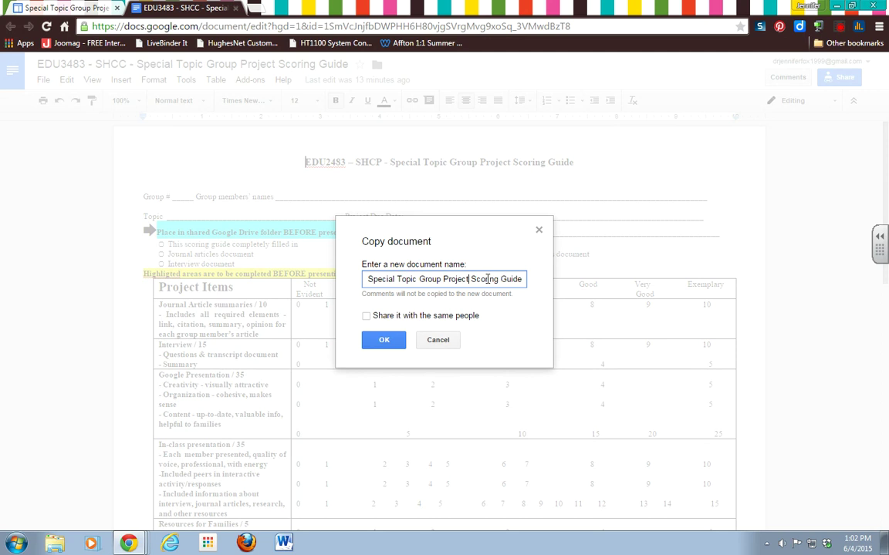
{"action": "key", "text": "Left"}
{"action": "key", "text": "Left"}
{"action": "key", "text": "Left"}
{"action": "key", "text": "Left"}
{"action": "key", "text": "Left"}
{"action": "key", "text": "Left"}
{"action": "key", "text": "Left"}
{"action": "key", "text": "Left"}
{"action": "key", "text": "Left"}
{"action": "key", "text": "Left"}
{"action": "key", "text": "Left"}
{"action": "key", "text": "Left"}
{"action": "key", "text": "Left"}
{"action": "key", "text": "Left"}
{"action": "key", "text": "Left"}
{"action": "key", "text": "Left"}
{"action": "key", "text": "Left"}
{"action": "key", "text": "Left"}
{"action": "key", "text": "Left"}
{"action": "key", "text": "Left"}
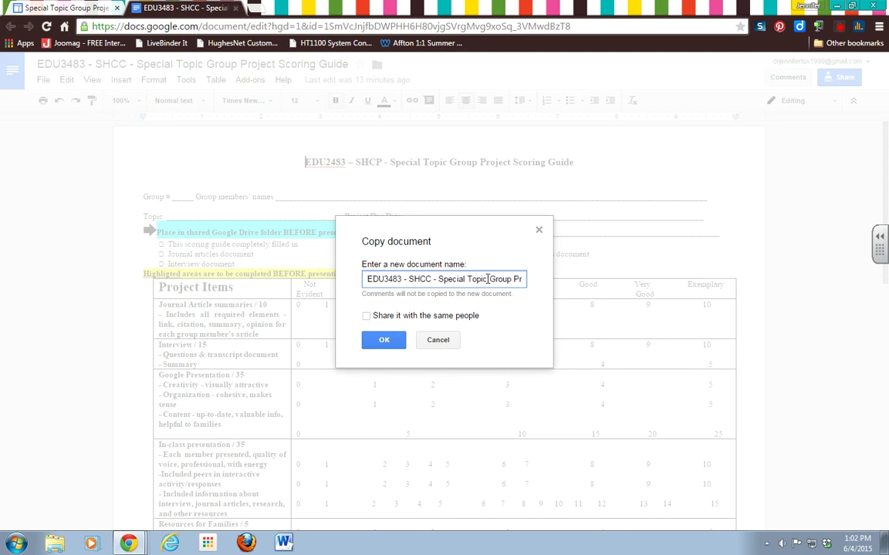
{"action": "type", "text": "STGP"}
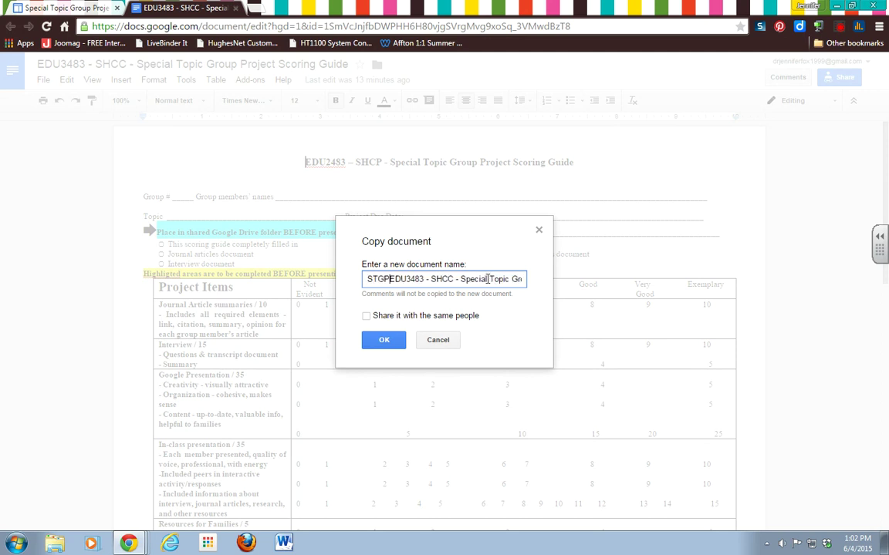
{"action": "type", "text": " #"}
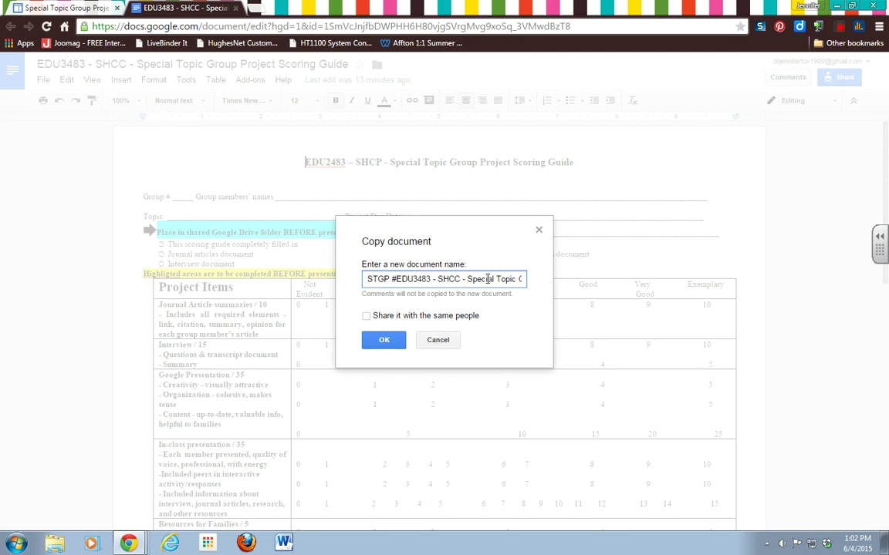
{"action": "type", "text": "8"}
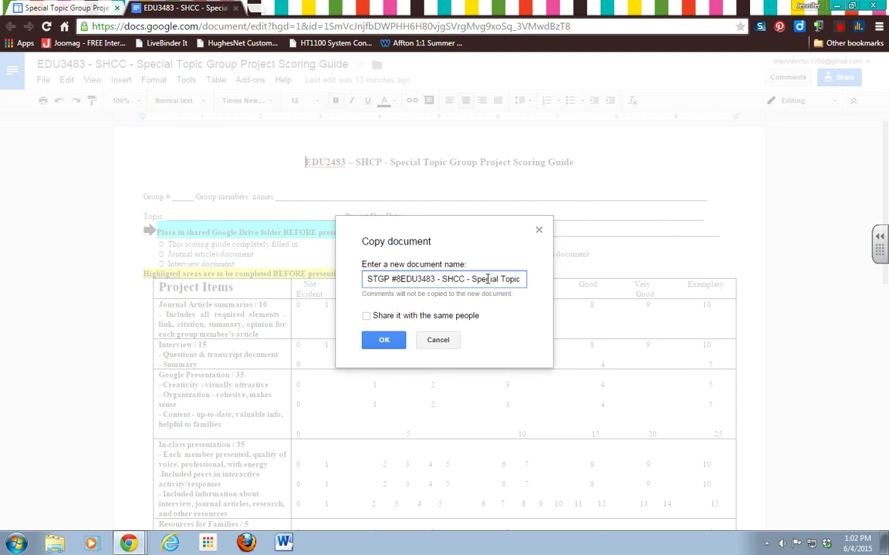
{"action": "type", "text": " -"}
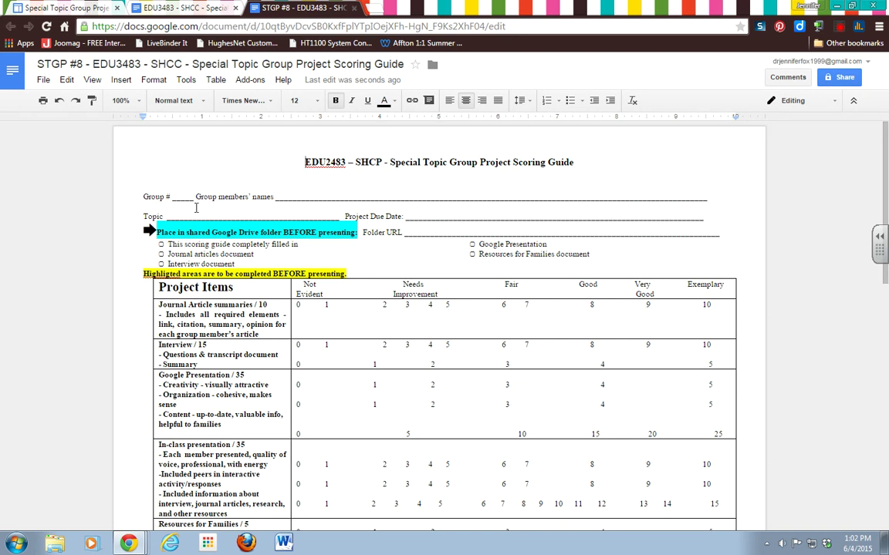
Move the STGP #8 scoring guide copy into the '2015 Fall - SHCC - Special Topic Group Project #8' folder.
{"action": "left_click", "coordinate": [432, 67]}
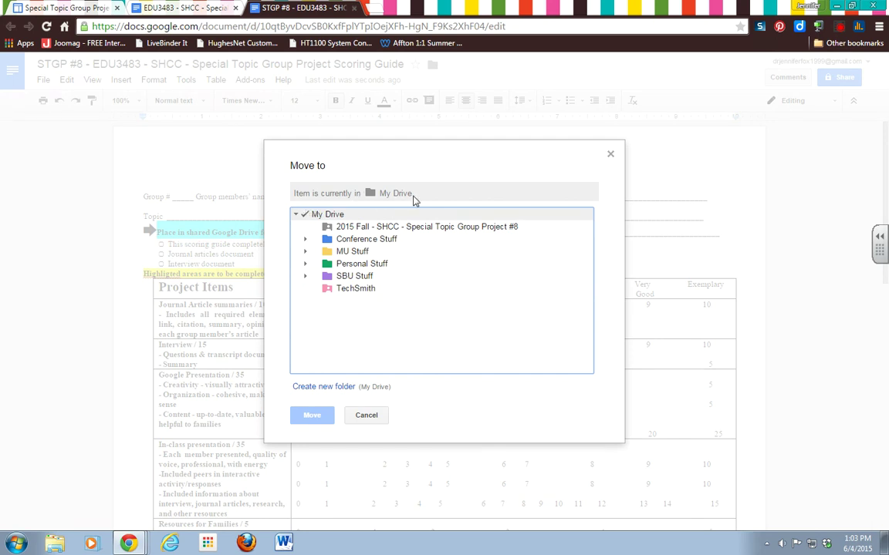
{"action": "left_click", "coordinate": [371, 227]}
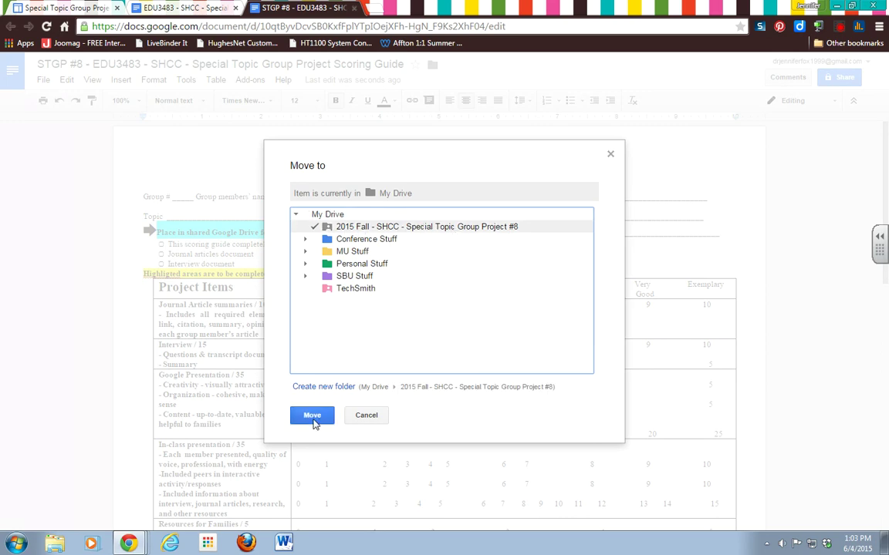
{"action": "left_click", "coordinate": [312, 417]}
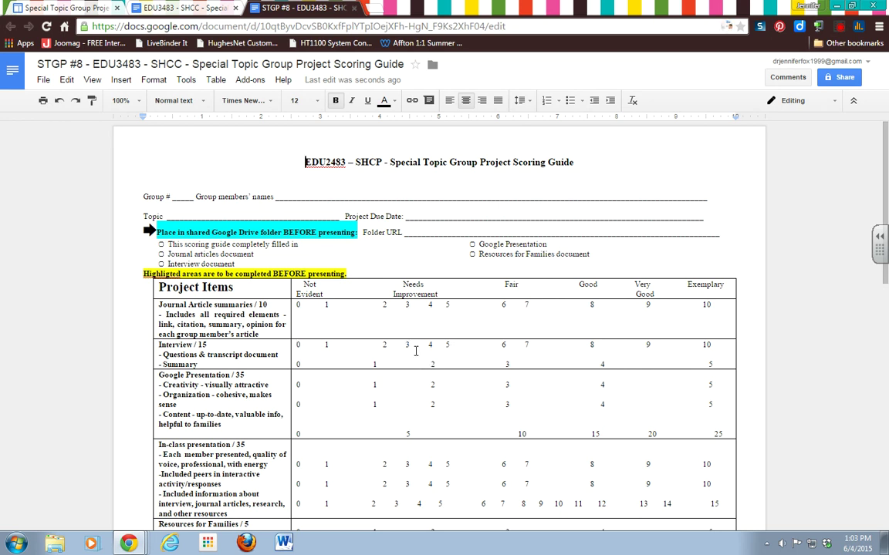
Copy the Project #8 folder's shareable link from My Drive and go back to the scoring guide copy.
{"action": "mouse_move", "coordinate": [135, 546]}
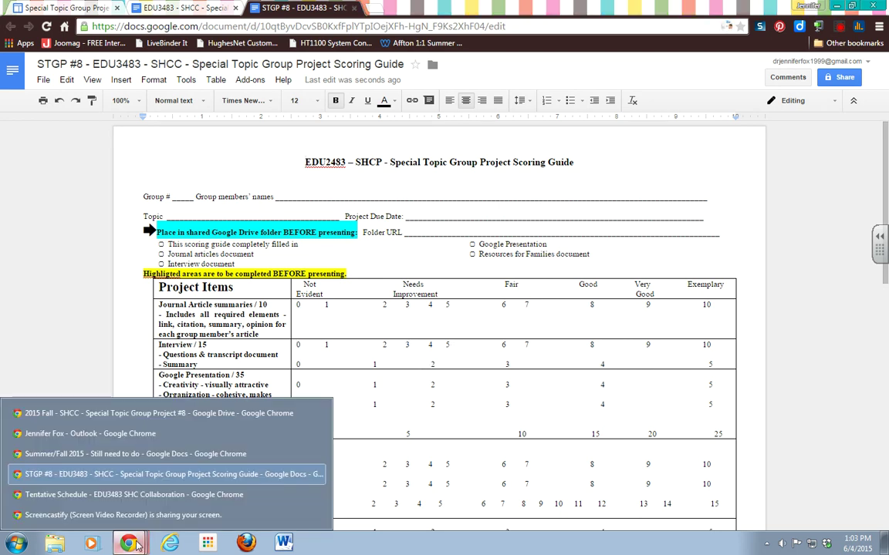
{"action": "left_click", "coordinate": [135, 416]}
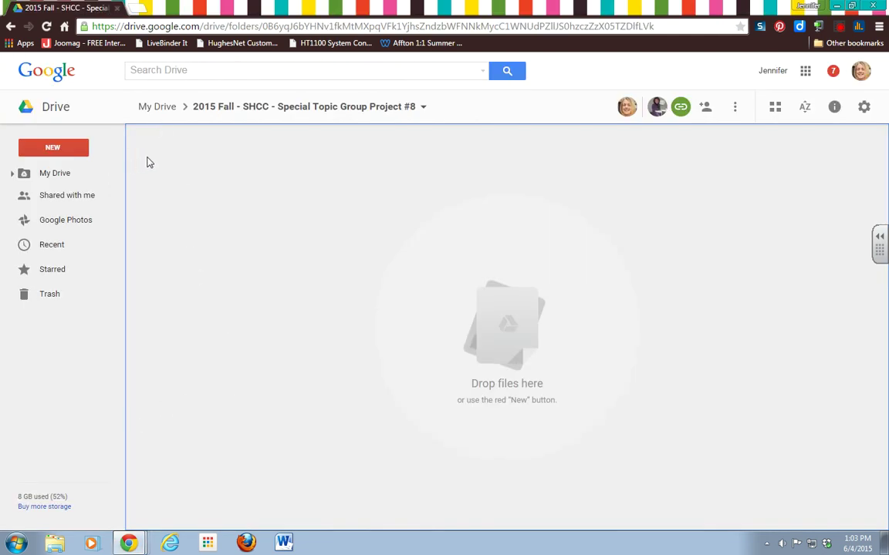
{"action": "left_click", "coordinate": [338, 112]}
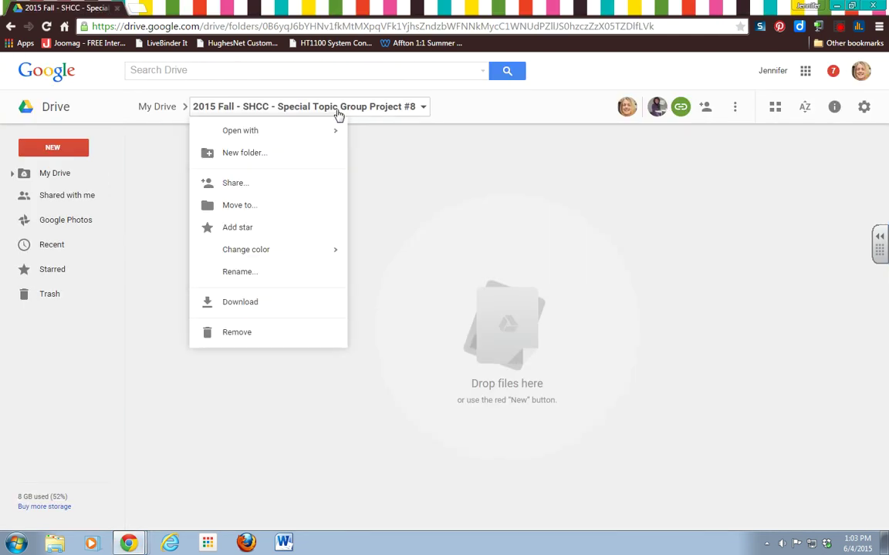
{"action": "left_click", "coordinate": [415, 171]}
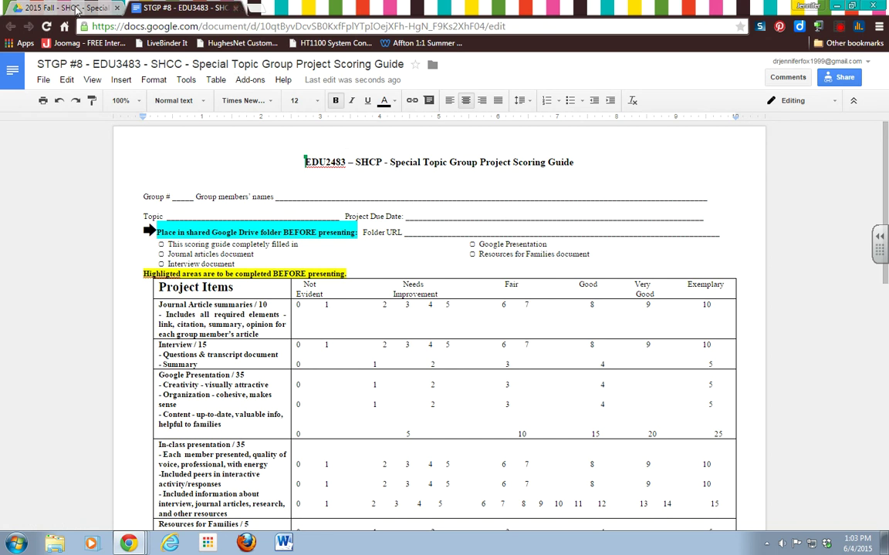
{"action": "left_click", "coordinate": [76, 10]}
{"action": "left_click", "coordinate": [377, 114]}
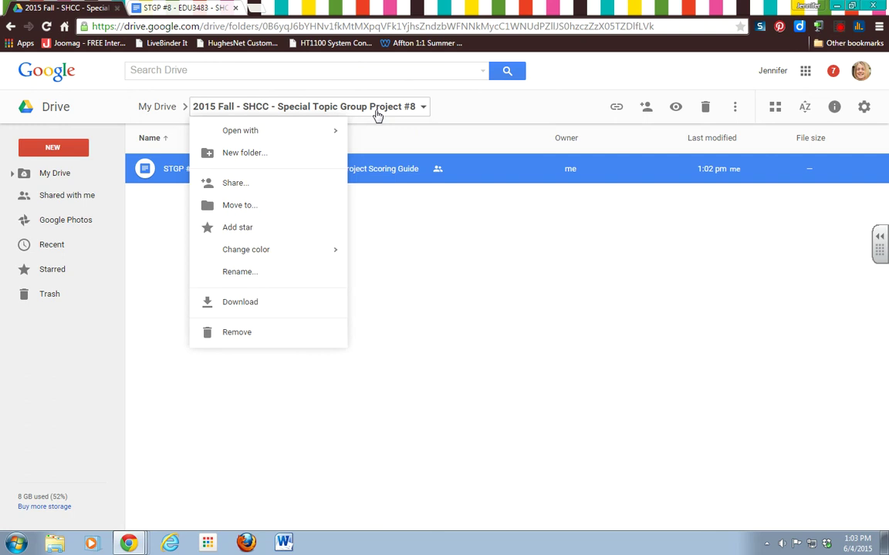
{"action": "left_click", "coordinate": [170, 110]}
{"action": "left_click", "coordinate": [239, 174]}
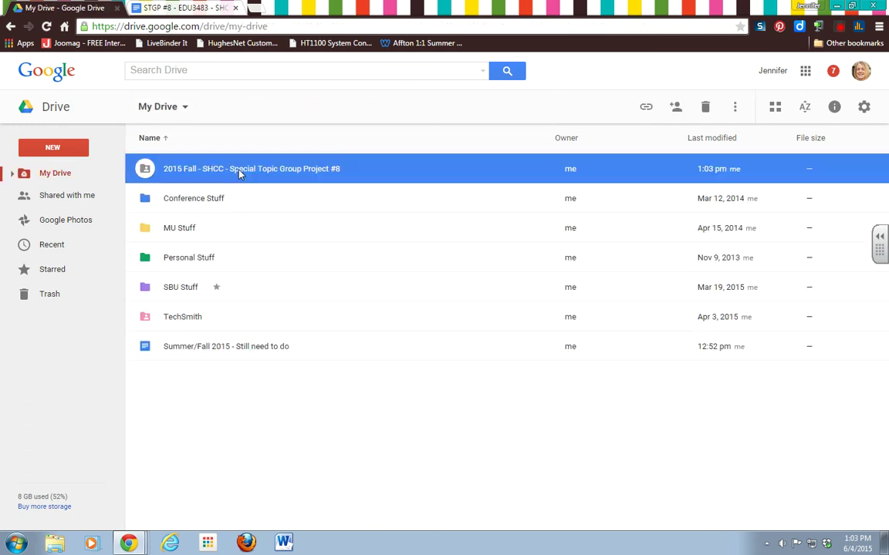
{"action": "left_click", "coordinate": [646, 110]}
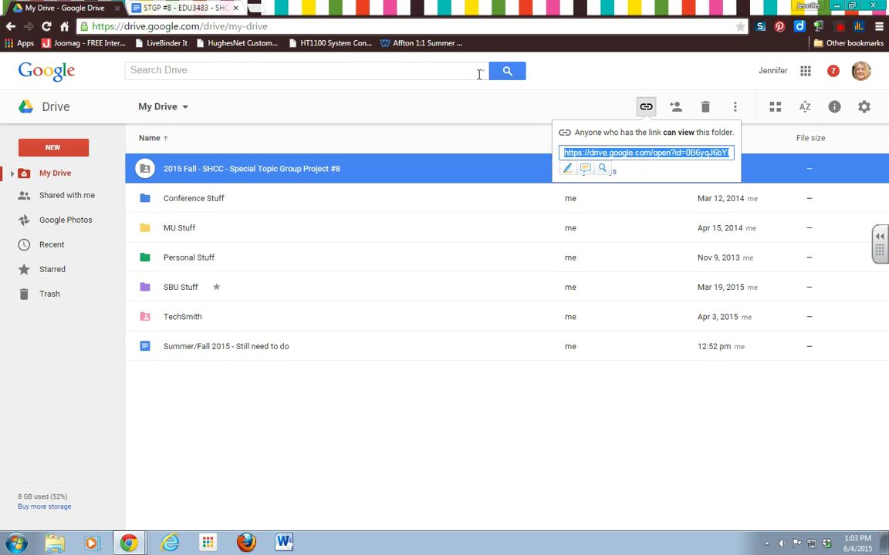
{"action": "left_click", "coordinate": [209, 8]}
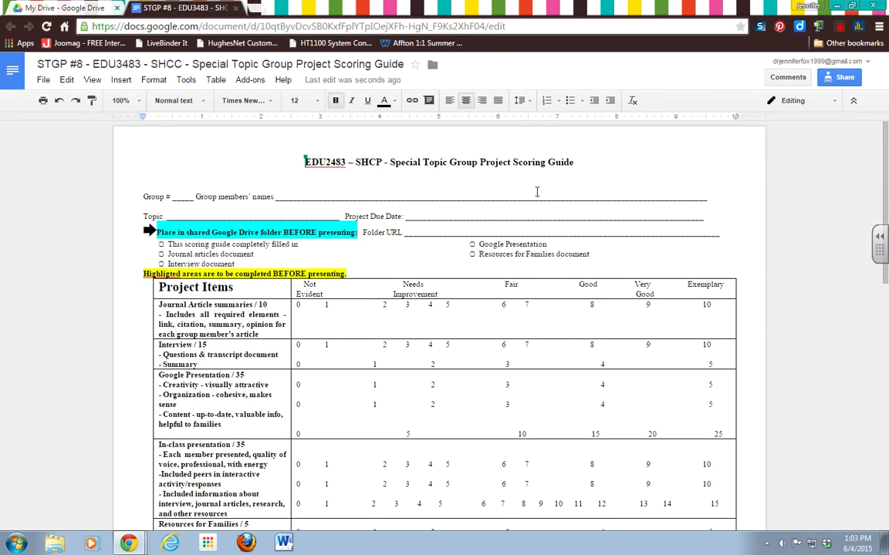
Paste the folder link as a live hyperlink after 'Folder URL', removing the leftover underscores.
{"action": "left_click", "coordinate": [413, 233]}
{"action": "key", "text": "ctrl+v"}
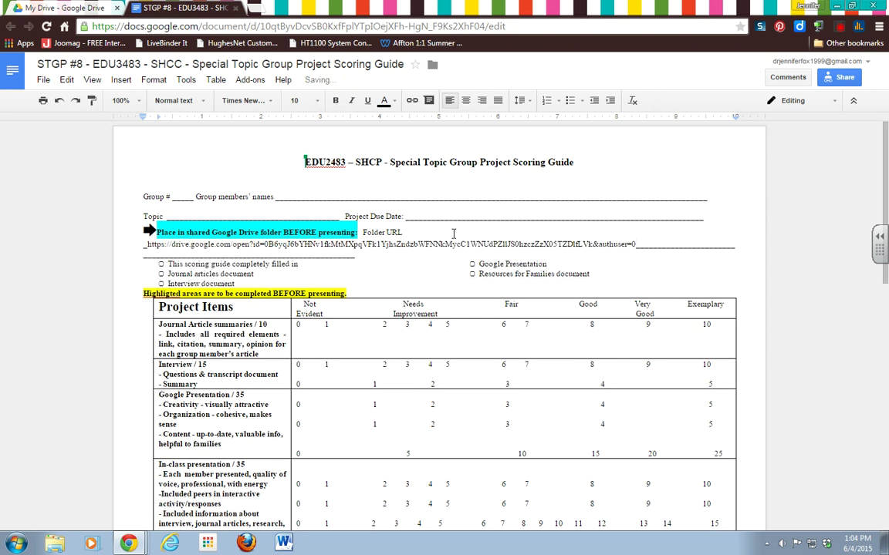
{"action": "key", "text": "Return"}
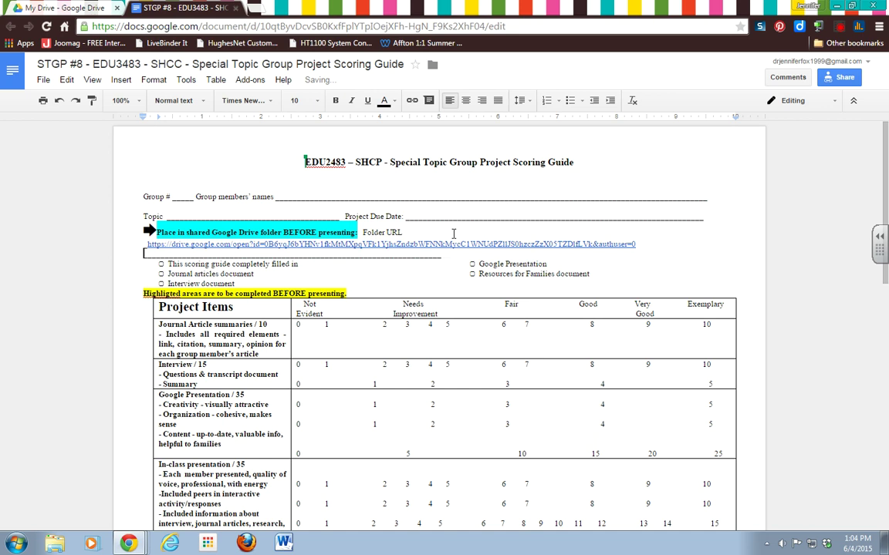
{"action": "key", "text": "Delete"}
{"action": "key", "text": "Delete"}
{"action": "key", "text": "Delete"}
{"action": "key", "text": "Delete"}
{"action": "key", "text": "Delete"}
{"action": "key", "text": "Delete"}
{"action": "key", "text": "Delete"}
{"action": "key", "text": "Delete"}
{"action": "key", "text": "Delete"}
{"action": "key", "text": "Delete"}
{"action": "key", "text": "Delete"}
{"action": "key", "text": "Delete"}
{"action": "key", "text": "Delete"}
{"action": "key", "text": "Delete"}
{"action": "key", "text": "Delete"}
{"action": "key", "text": "Delete"}
{"action": "key", "text": "Delete"}
{"action": "key", "text": "Delete"}
{"action": "key", "text": "Delete"}
{"action": "key", "text": "Delete"}
{"action": "key", "text": "Delete"}
{"action": "key", "text": "Delete"}
{"action": "key", "text": "Delete"}
{"action": "key", "text": "Delete"}
{"action": "key", "text": "Delete"}
{"action": "key", "text": "Delete"}
{"action": "key", "text": "Delete"}
{"action": "key", "text": "Delete"}
{"action": "key", "text": "Delete"}
{"action": "key", "text": "Delete"}
{"action": "key", "text": "Delete"}
{"action": "key", "text": "Delete"}
{"action": "key", "text": "Delete"}
{"action": "key", "text": "Delete"}
{"action": "key", "text": "Delete"}
{"action": "key", "text": "Delete"}
{"action": "key", "text": "Delete"}
{"action": "key", "text": "Delete"}
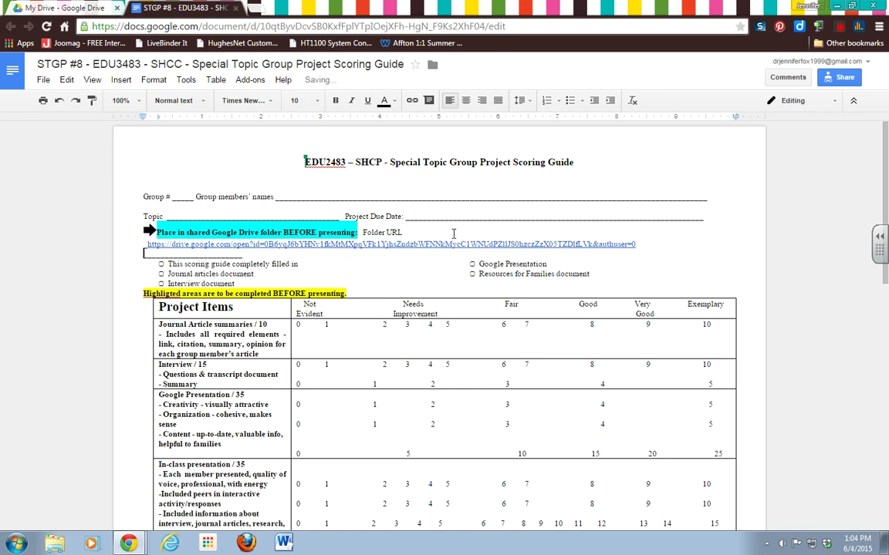
{"action": "key", "text": "BackSpace"}
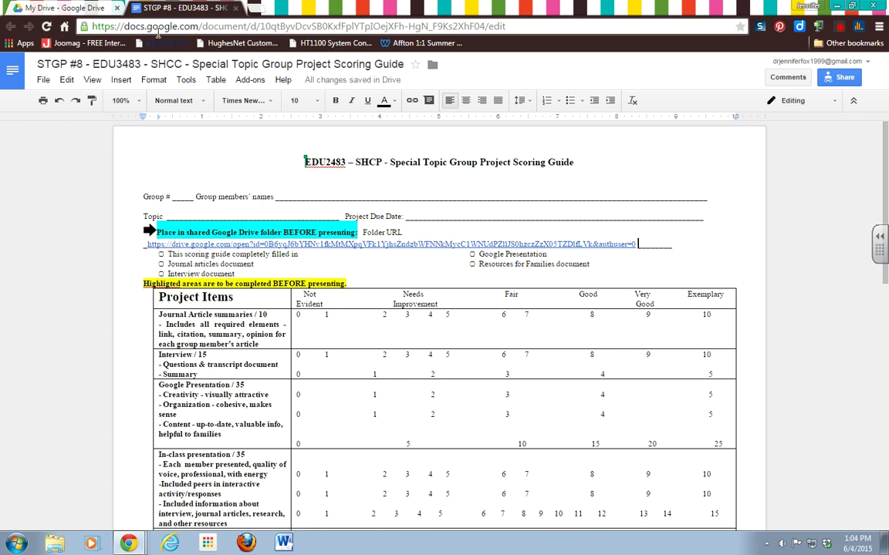
{"action": "left_click", "coordinate": [84, 9]}
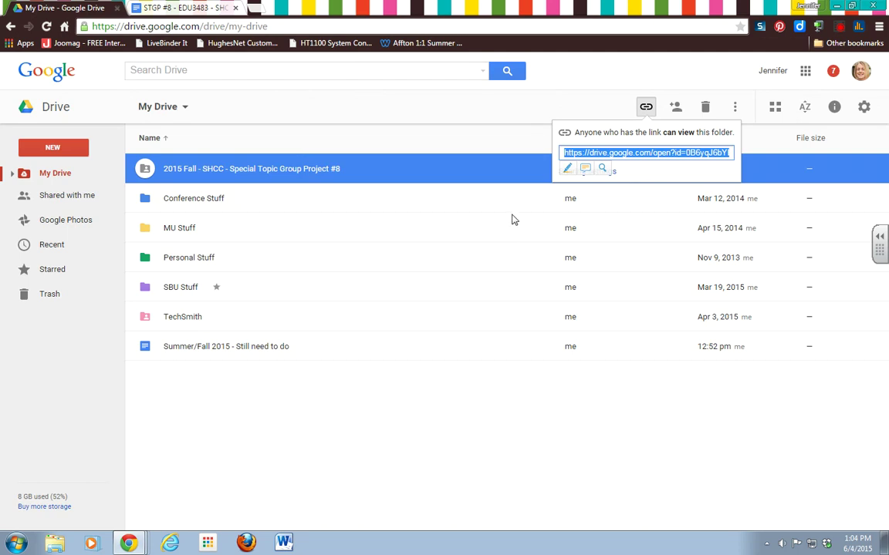
Confirm the Project #8 folder contains the renamed scoring guide, then return to My Drive.
{"action": "left_click", "coordinate": [525, 141]}
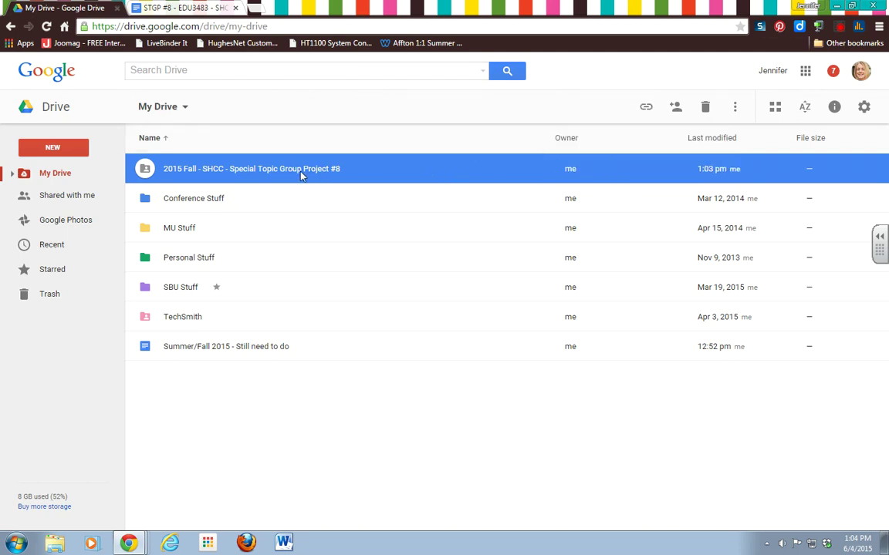
{"action": "double_click", "coordinate": [247, 173]}
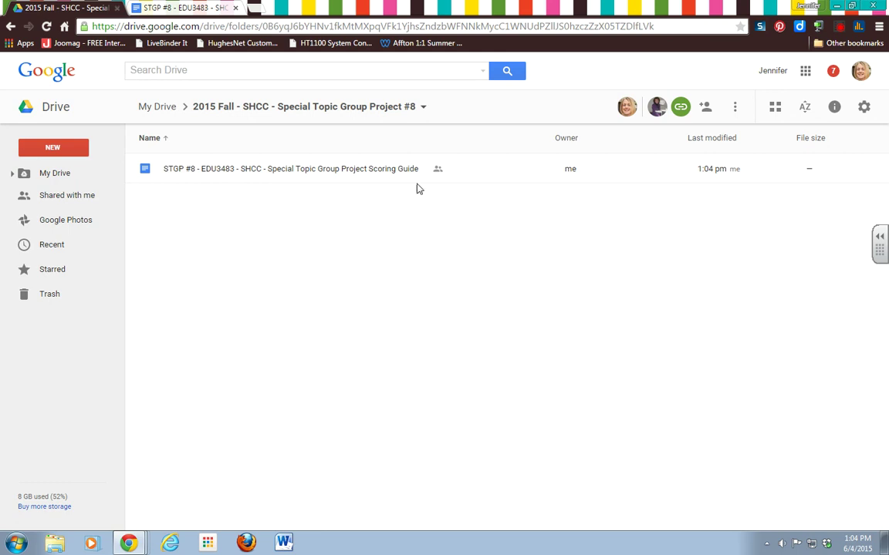
{"action": "left_click", "coordinate": [296, 112]}
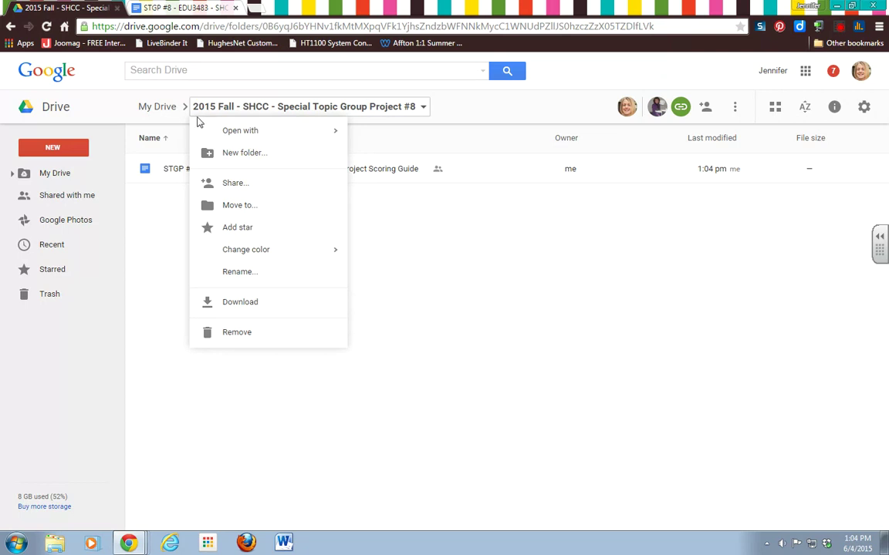
{"action": "left_click", "coordinate": [143, 166]}
{"action": "left_click", "coordinate": [155, 107]}
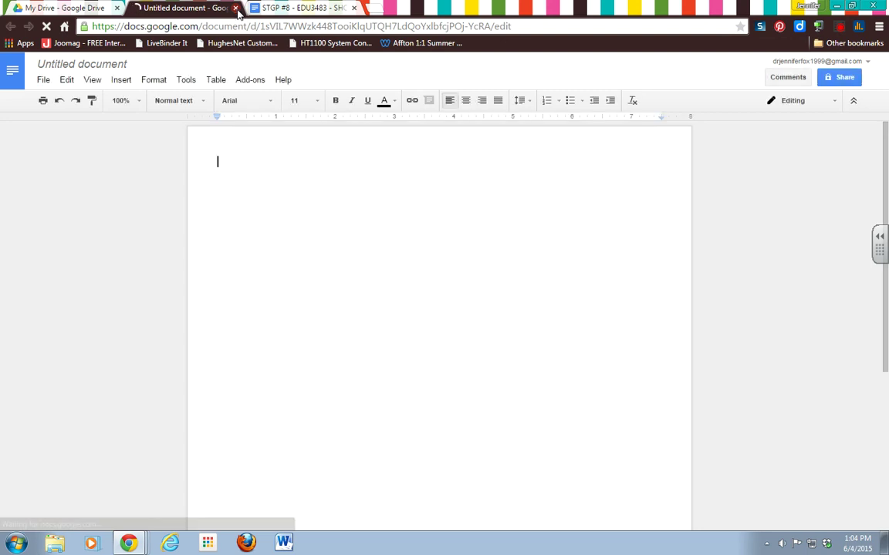
Close the untitled document and both scoring guide tabs to return to the course site.
{"action": "left_click", "coordinate": [236, 8]}
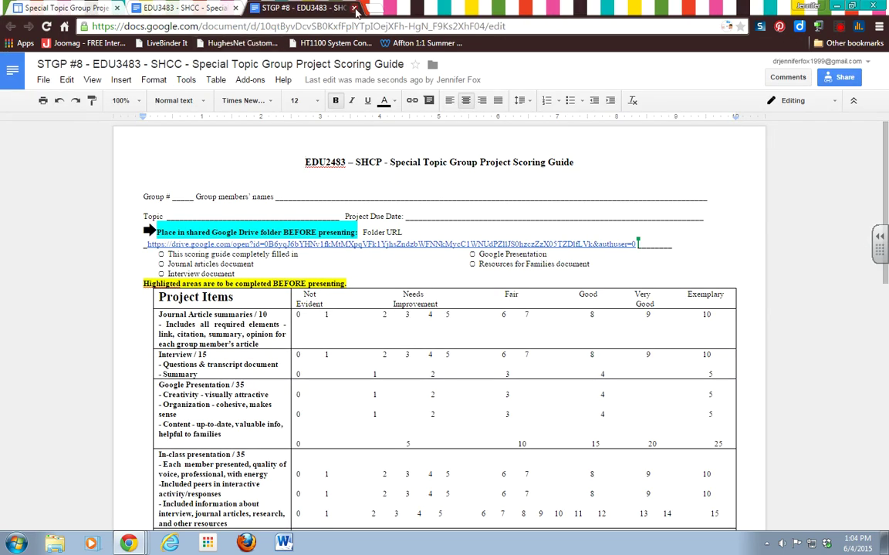
{"action": "left_click", "coordinate": [320, 10]}
{"action": "left_click", "coordinate": [223, 8]}
{"action": "left_click", "coordinate": [235, 8]}
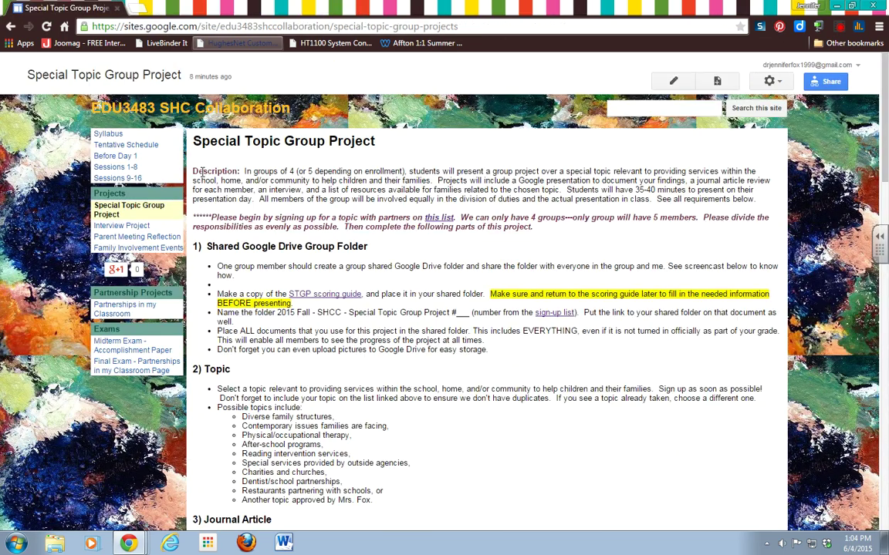